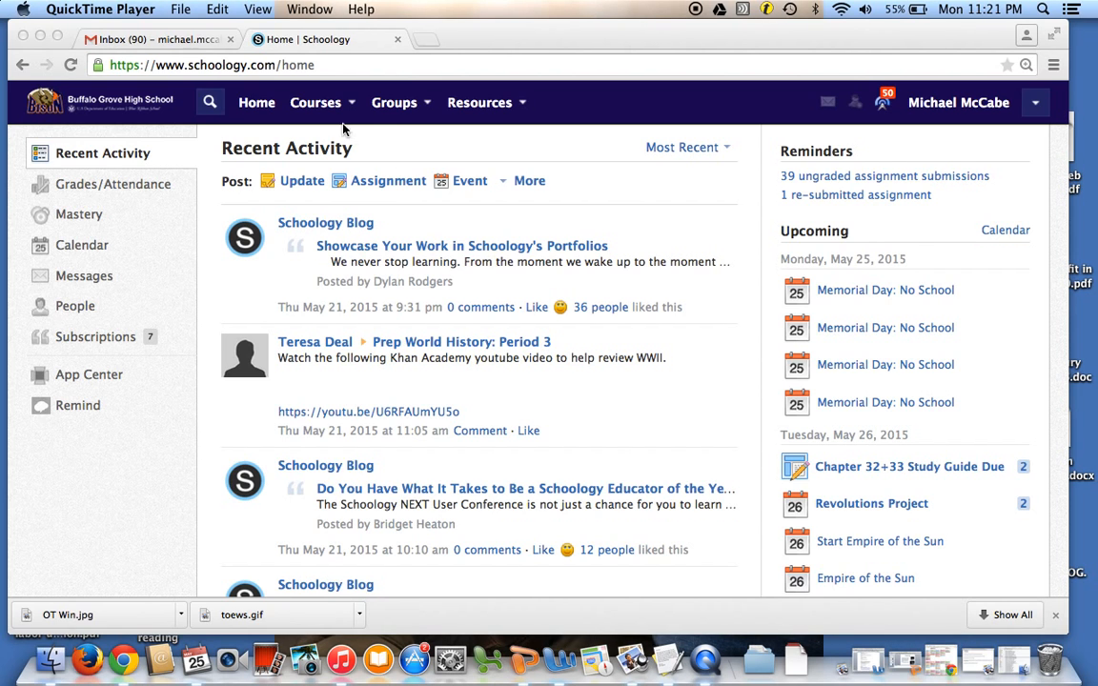
# - Start creating a new course and name it "World History Period 2"
pyautogui.click(319, 104)
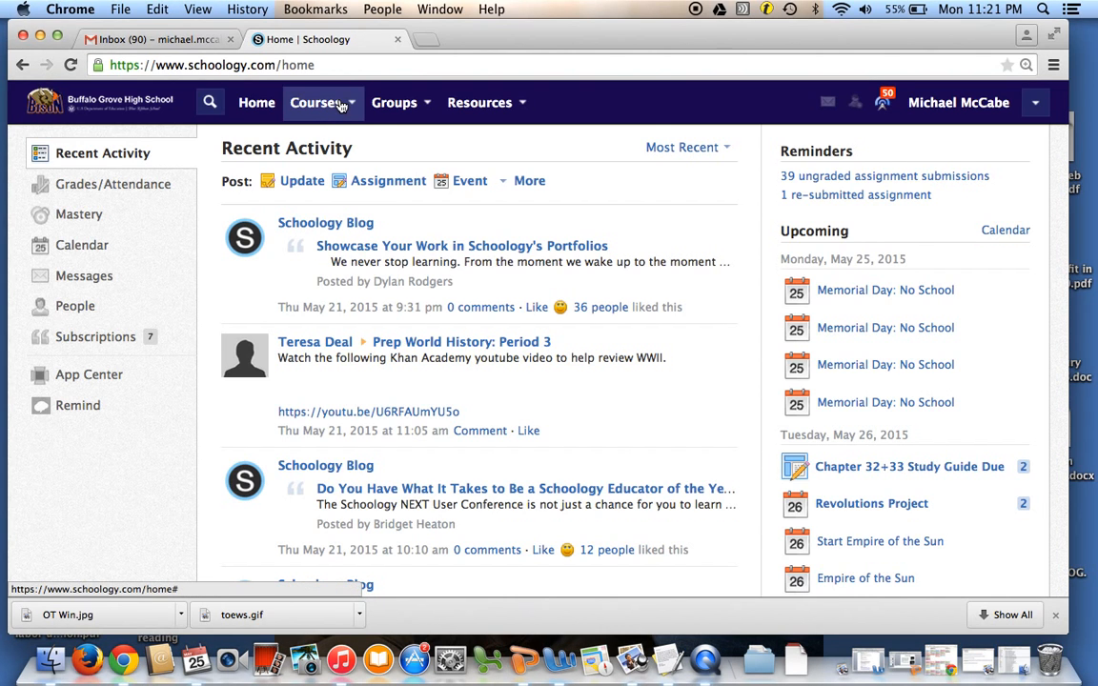
pyautogui.click(341, 105)
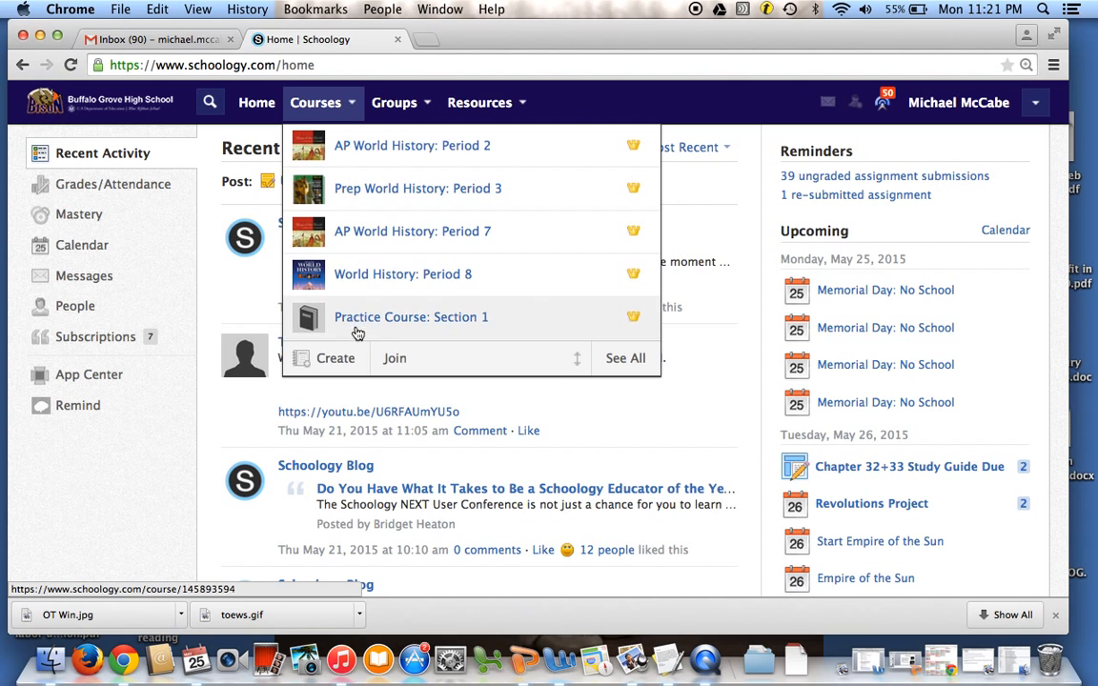
pyautogui.click(334, 360)
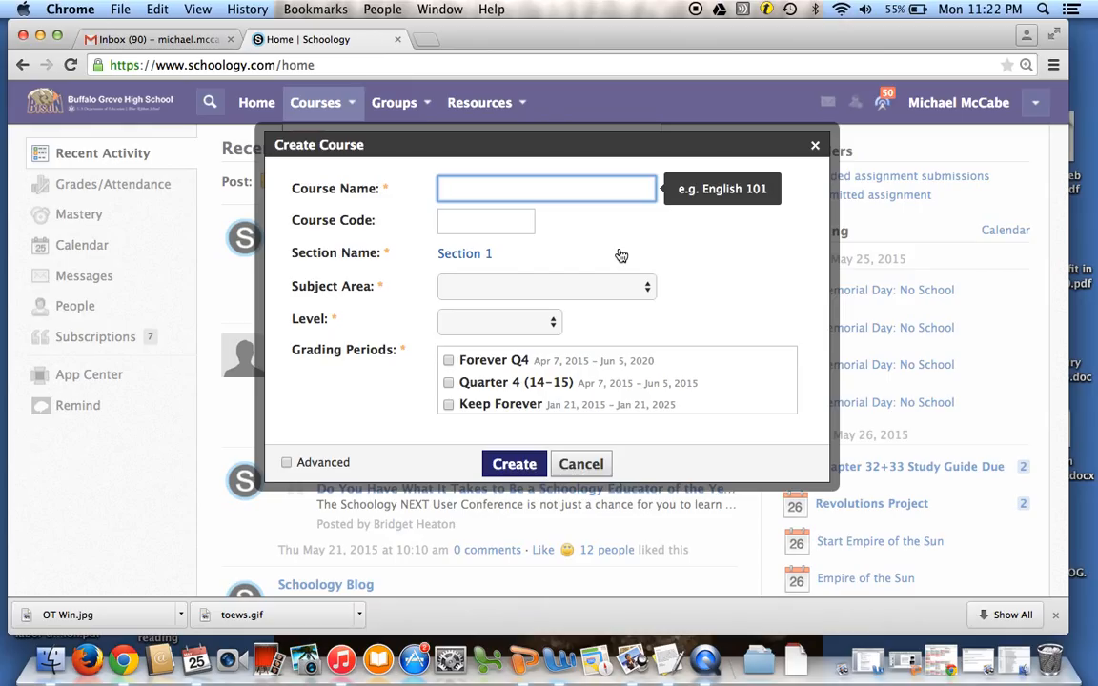
pyautogui.write('World History ')
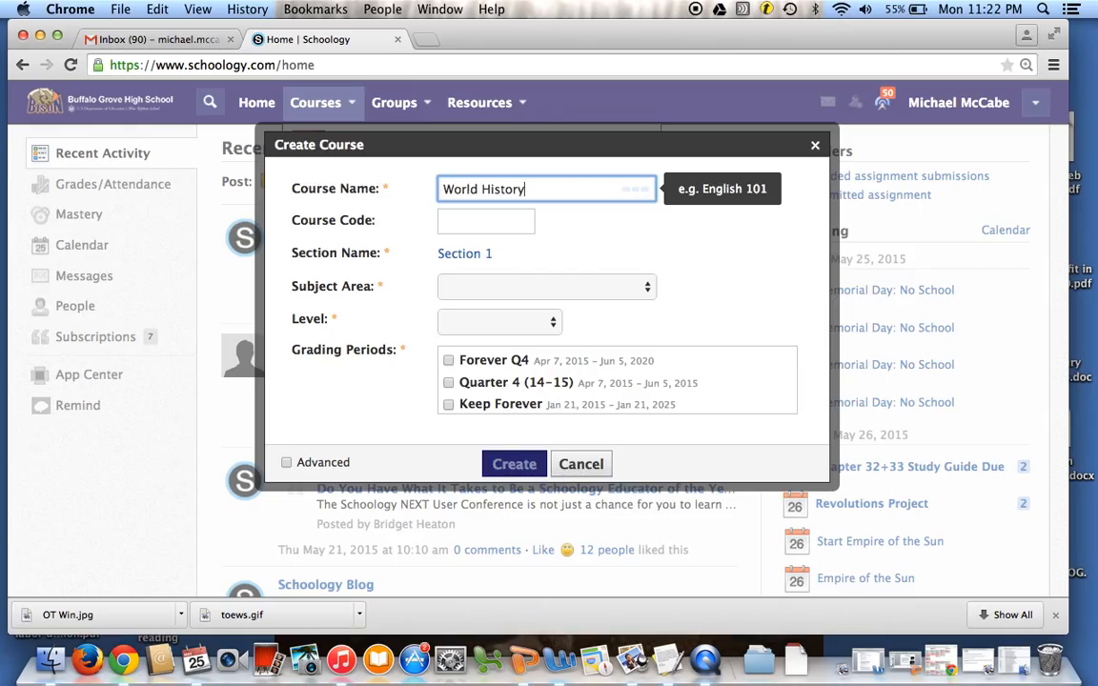
pyautogui.write('Period 2')
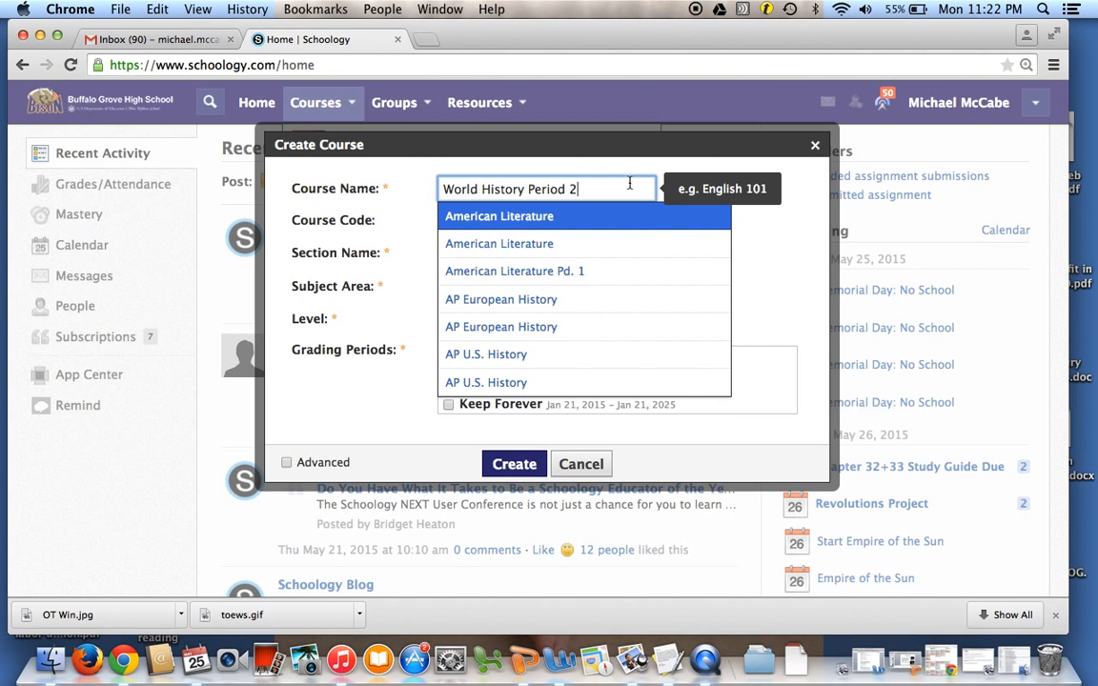
pyautogui.click(771, 215)
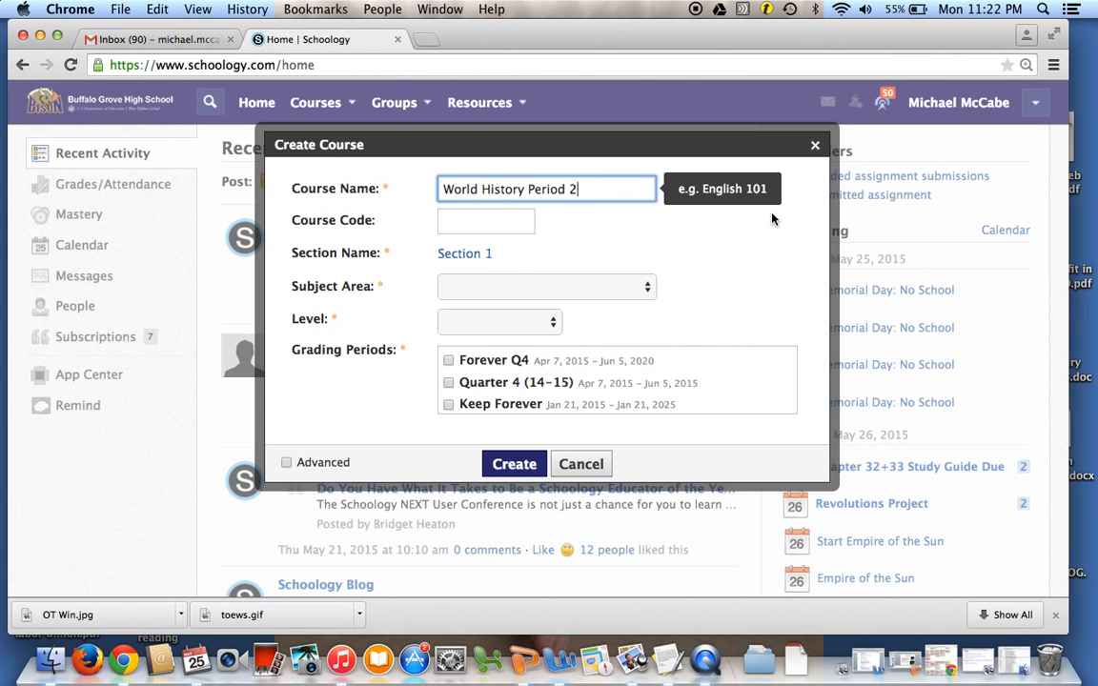
# - Create the course with subject area Social Studies, level 10 and the Forever Q4 grading period, leaving the course code blank
pyautogui.click(505, 220)
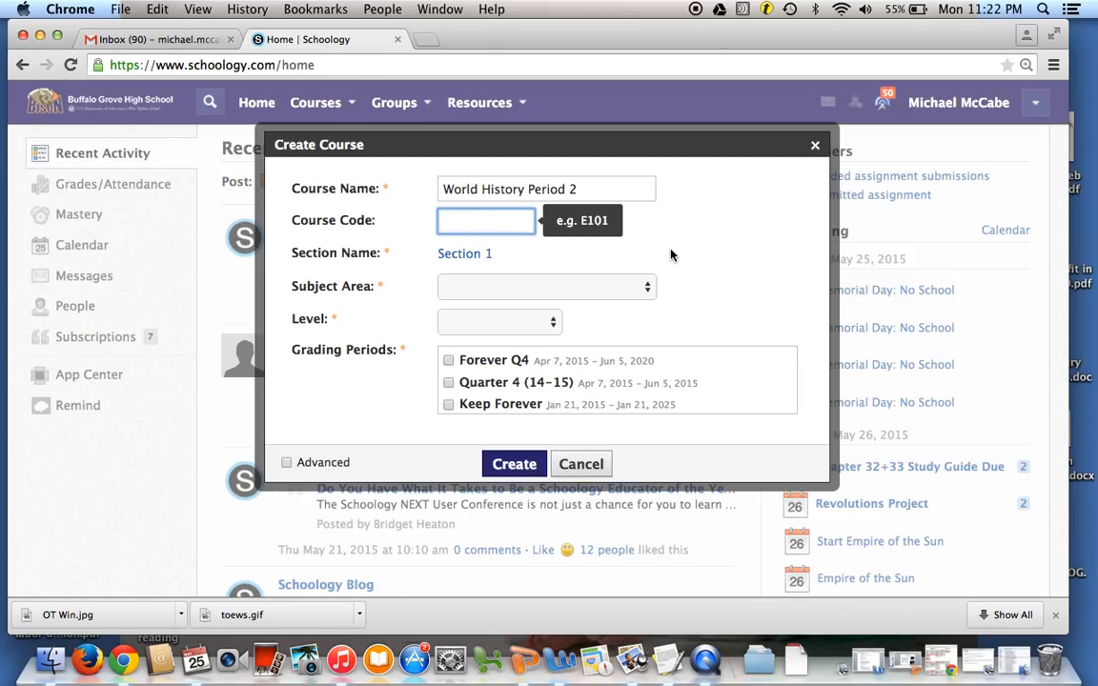
pyautogui.click(646, 288)
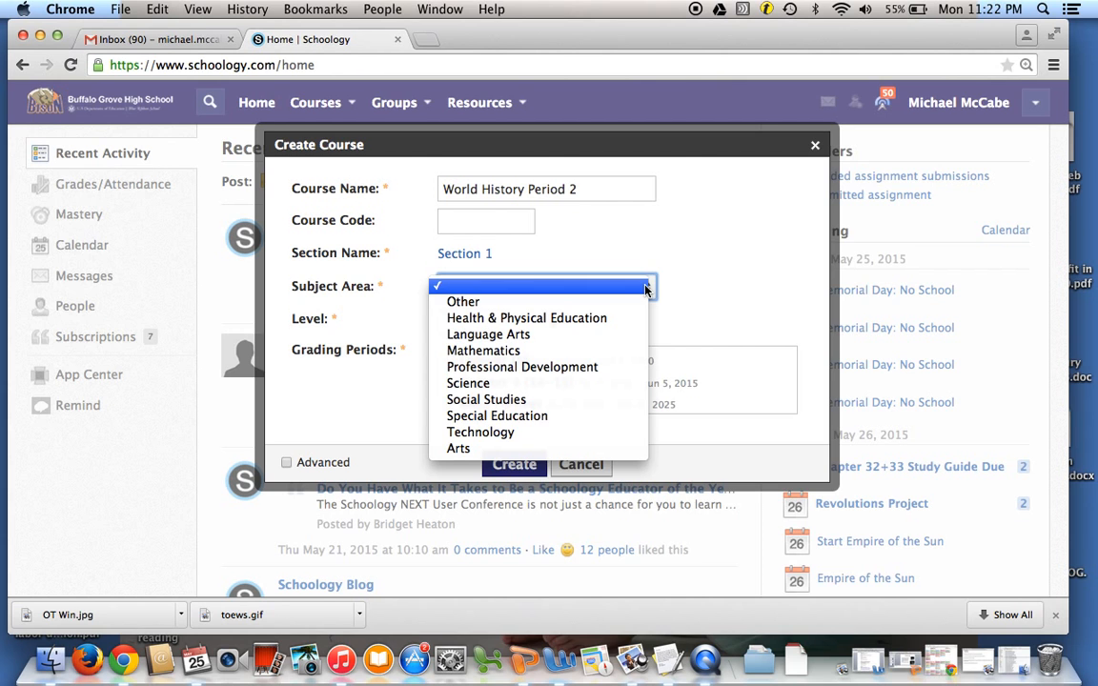
pyautogui.click(613, 401)
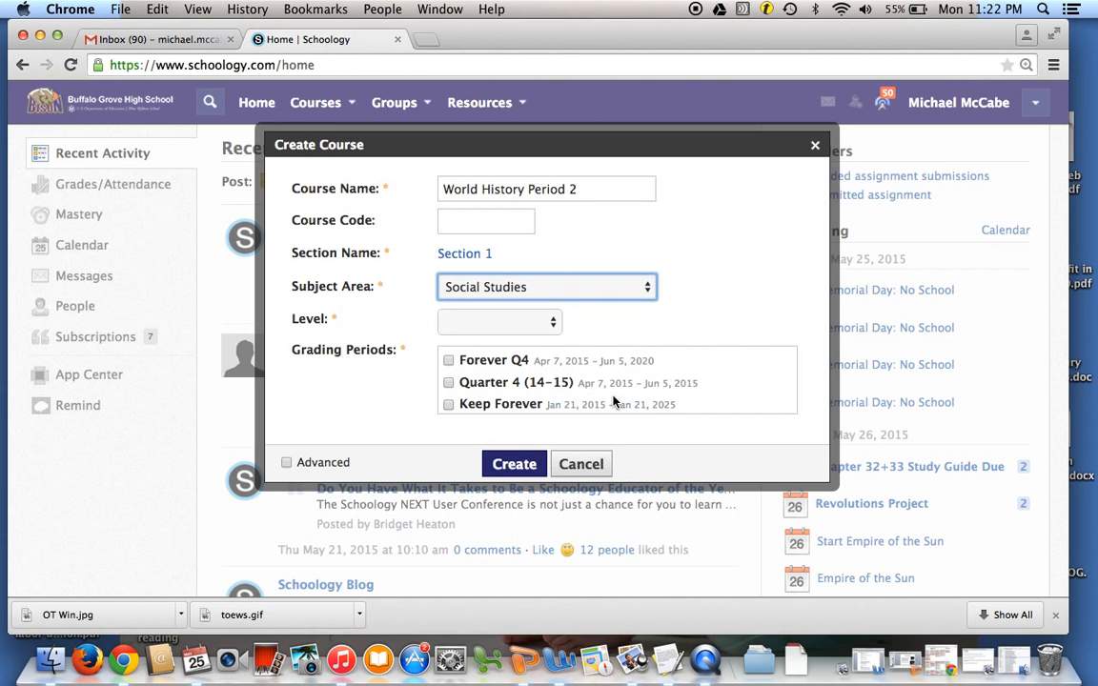
pyautogui.click(546, 325)
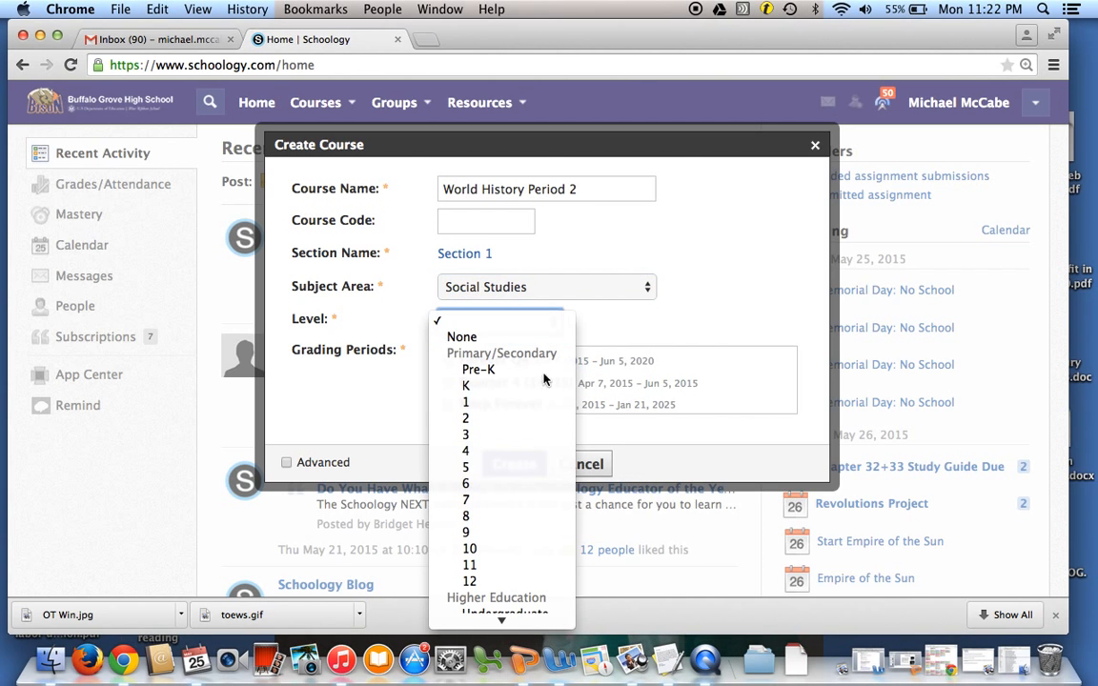
pyautogui.click(527, 548)
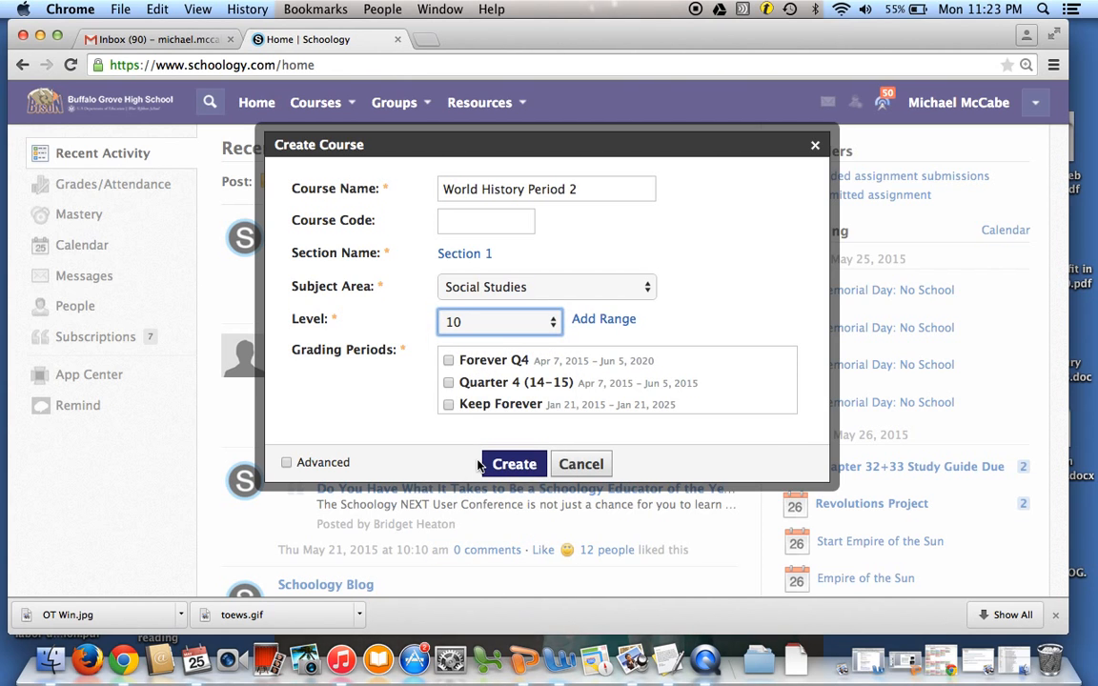
pyautogui.click(449, 362)
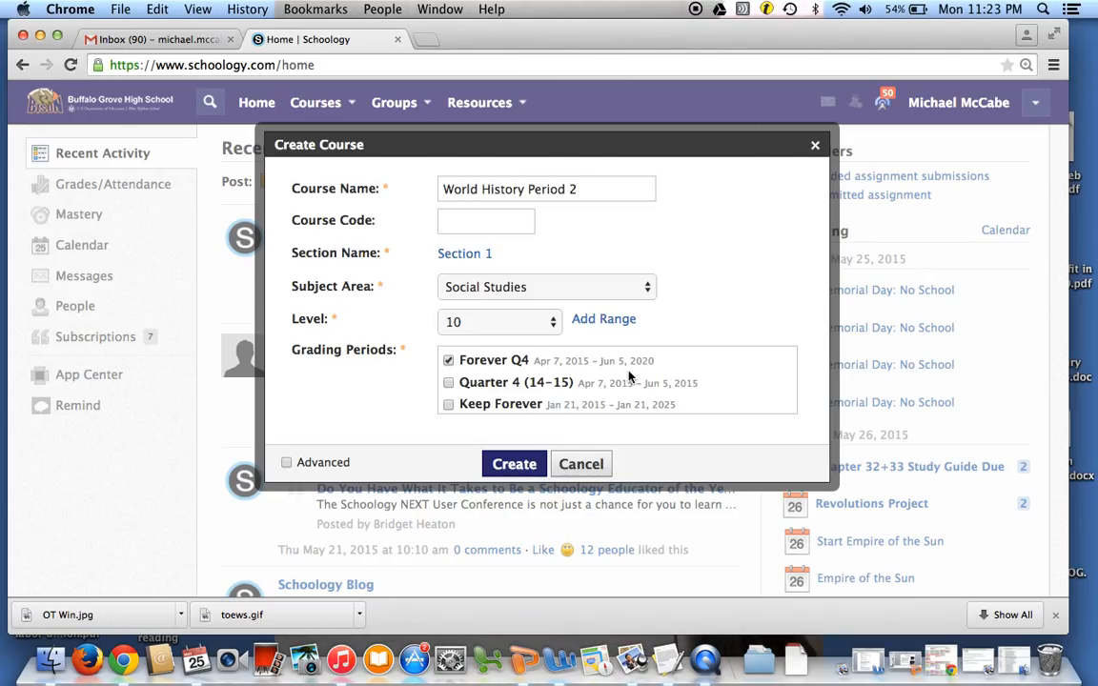
pyautogui.click(503, 467)
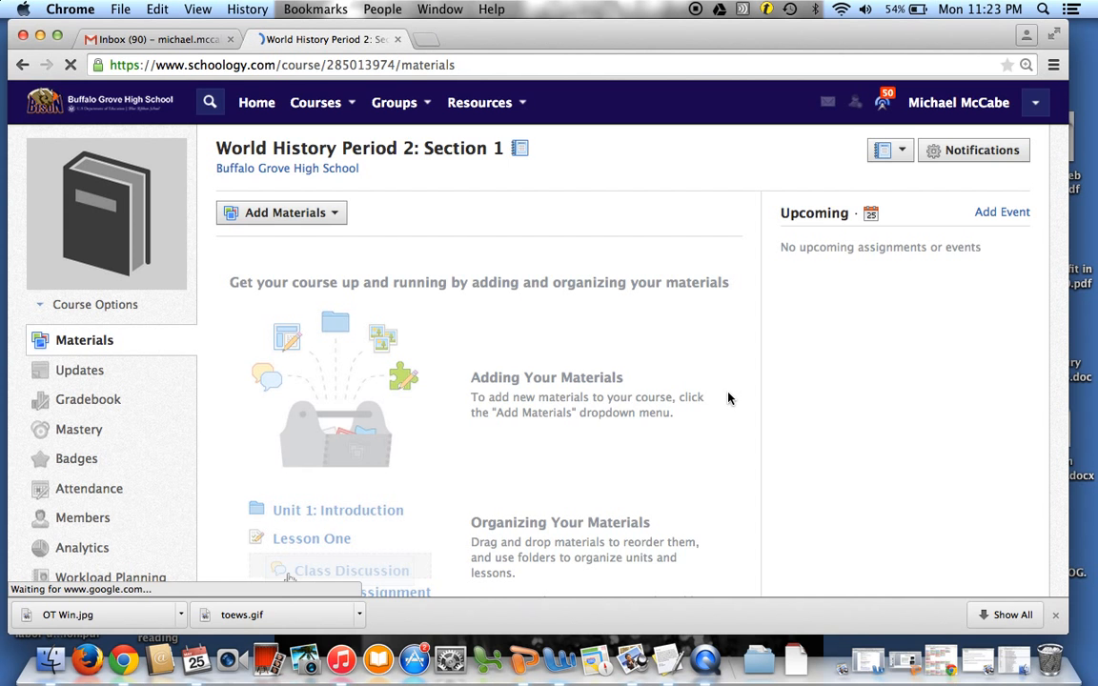
# - Select the World History: Period 8 folder in the personal resources as the import source for the new course's materials
pyautogui.scroll(-3, 730, 399)
pyautogui.scroll(3, 730, 398)
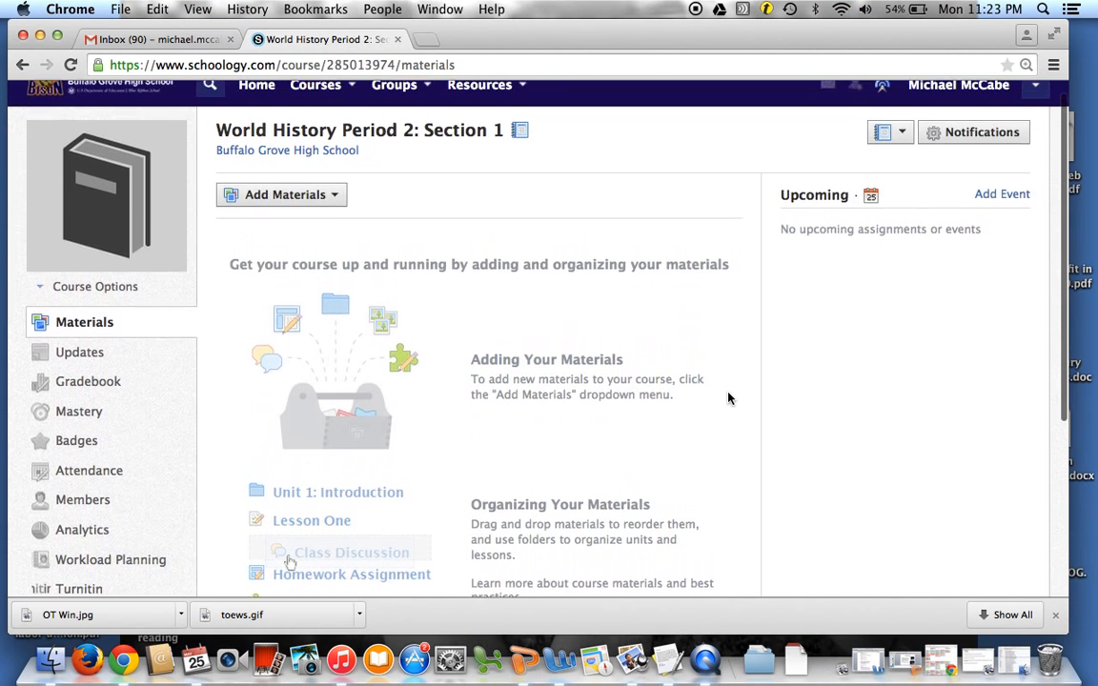
pyautogui.scroll(1, 729, 399)
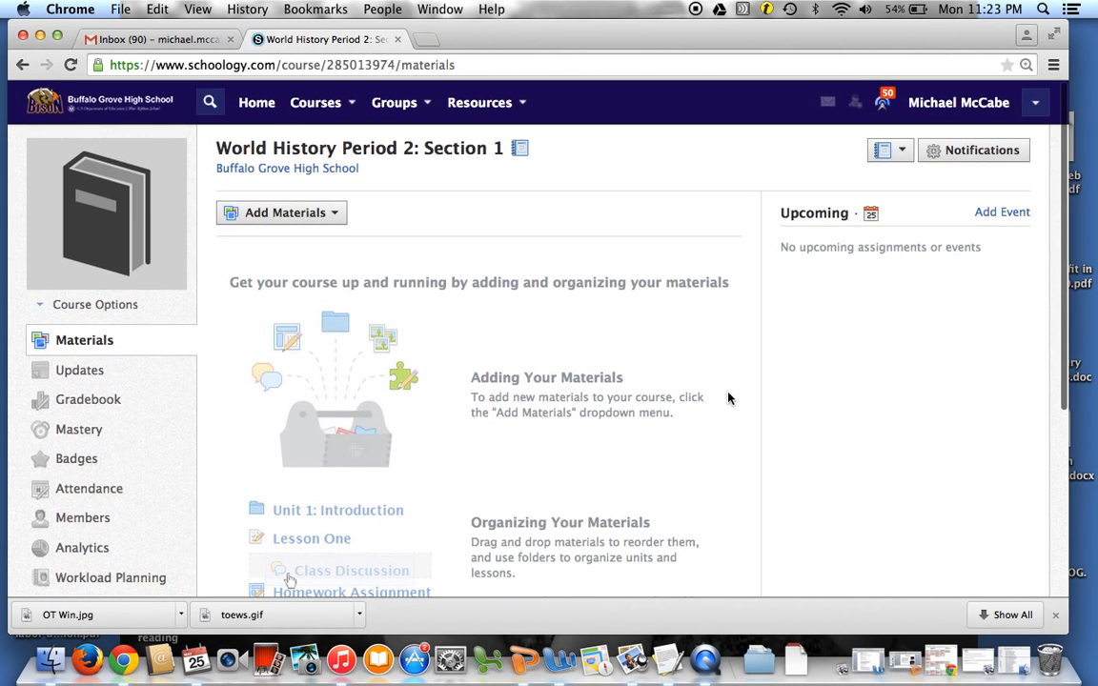
pyautogui.click(335, 216)
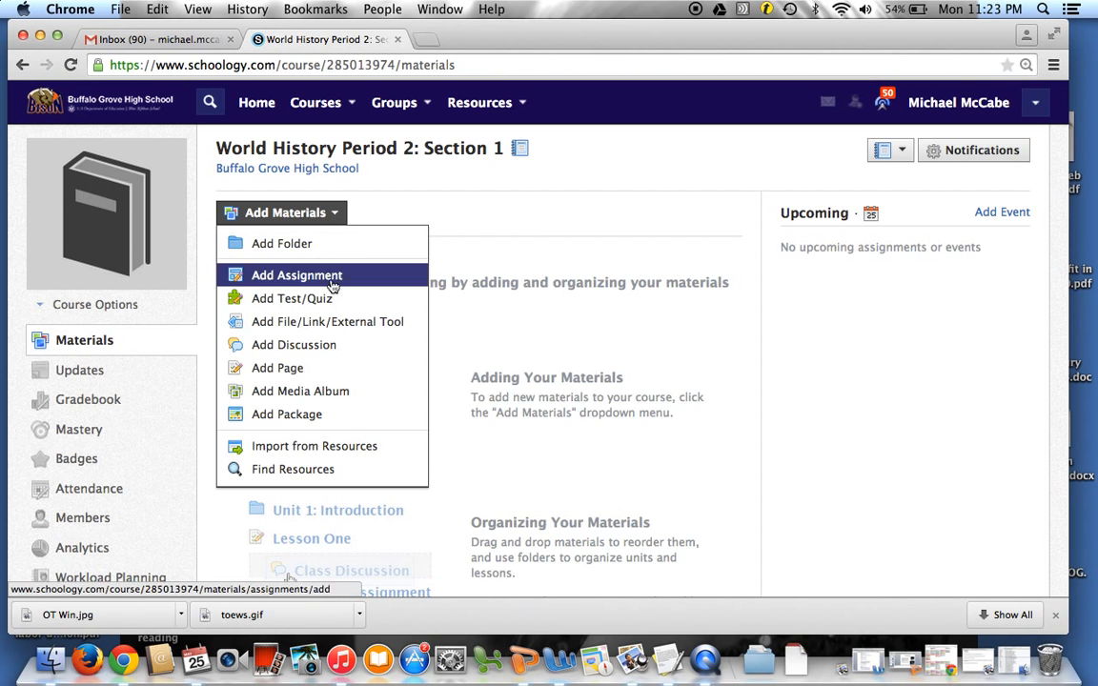
pyautogui.click(341, 448)
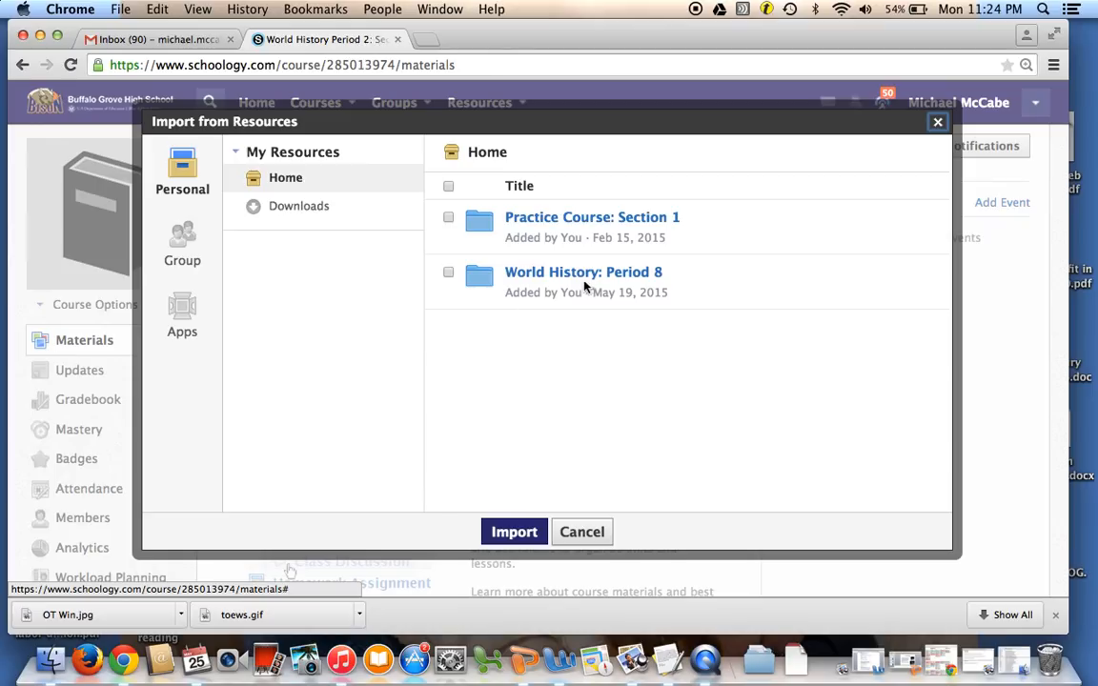
pyautogui.click(449, 275)
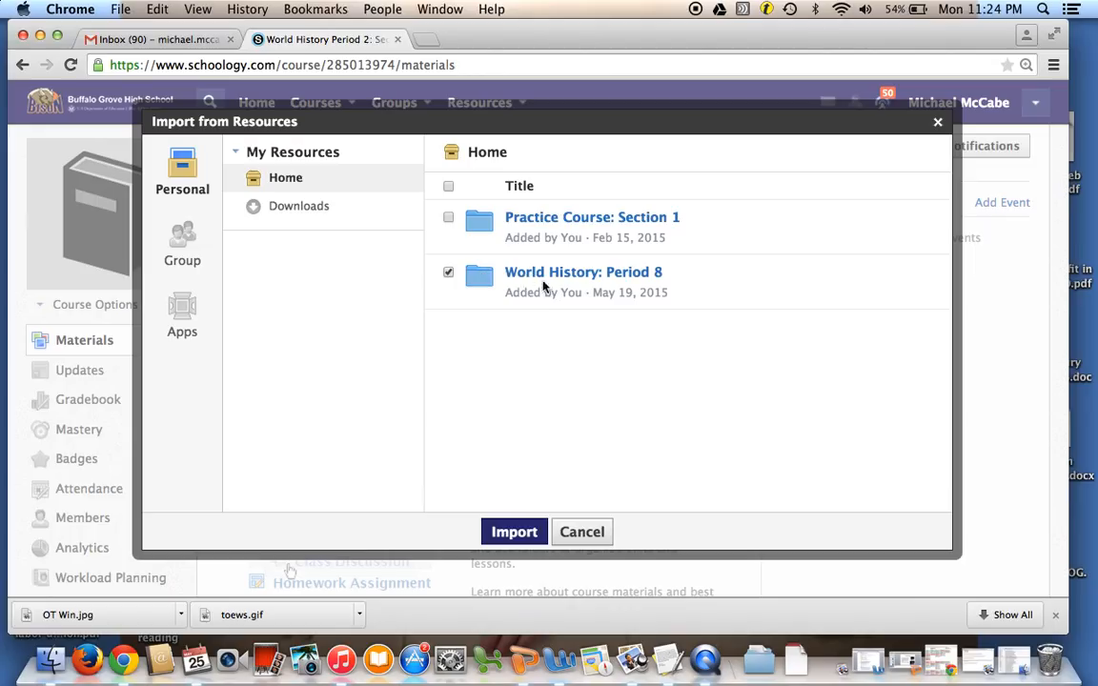
pyautogui.click(514, 532)
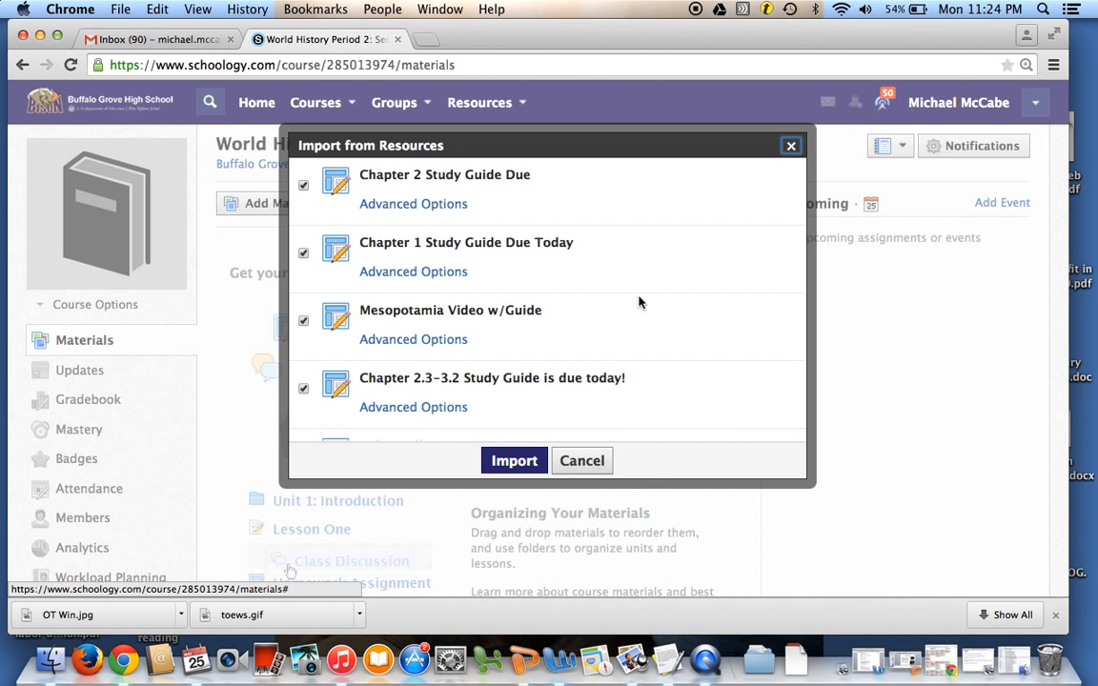
# - Review the list of assignments in the folder and import all of them into the course
pyautogui.scroll(-10, 664, 326)
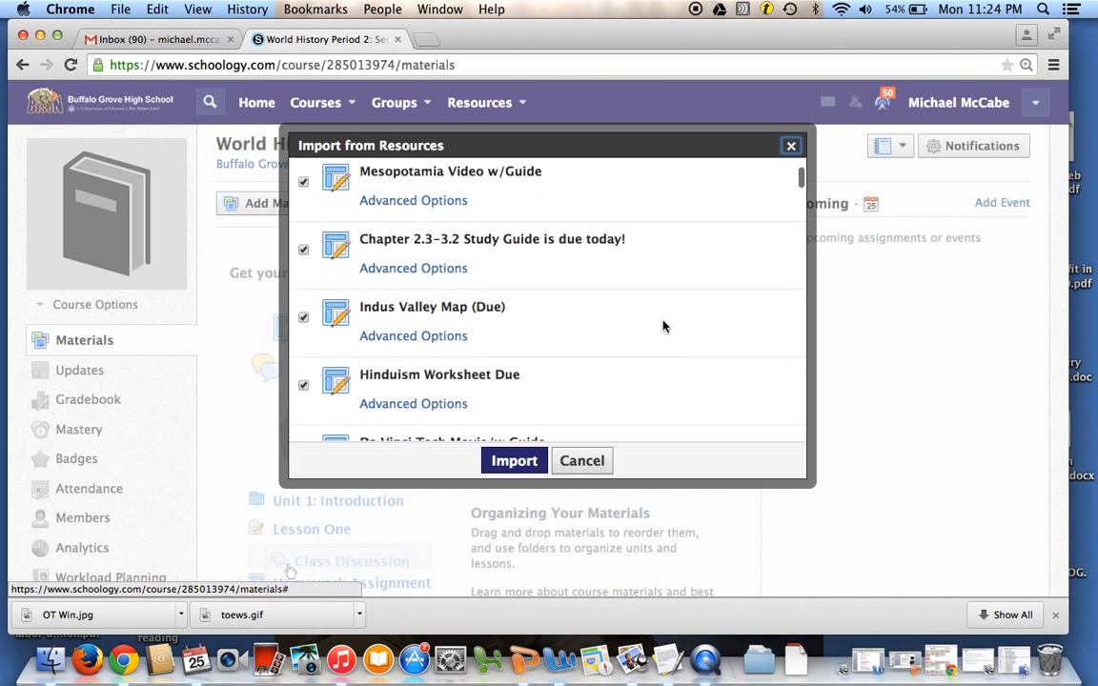
pyautogui.scroll(-15, 664, 326)
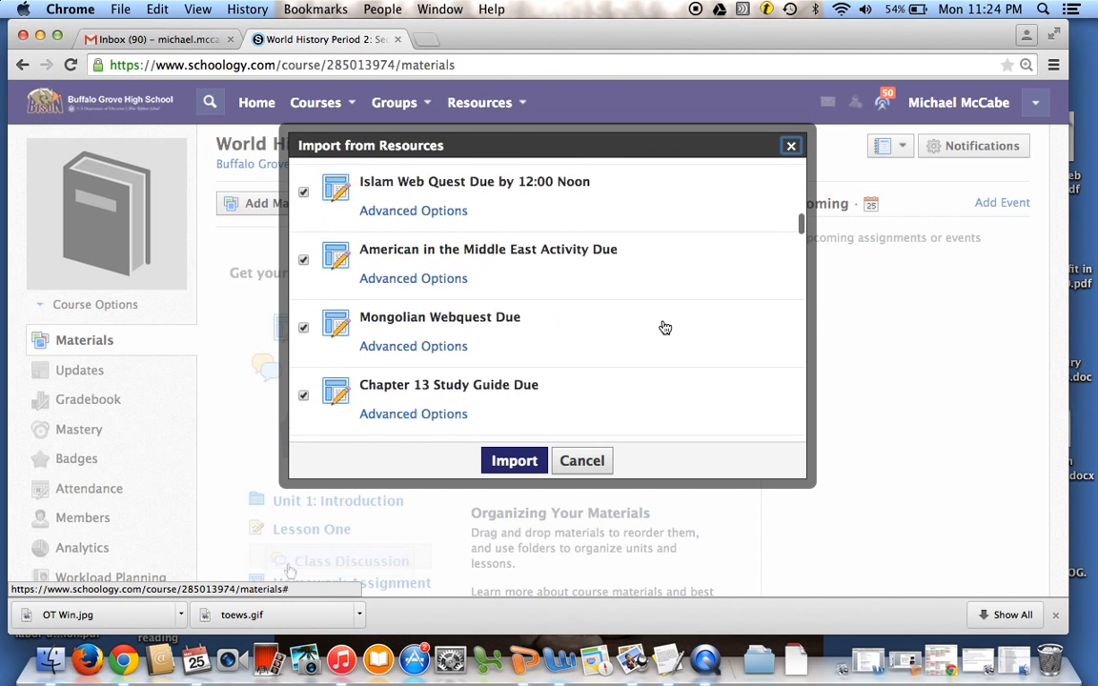
pyautogui.scroll(-5, 663, 326)
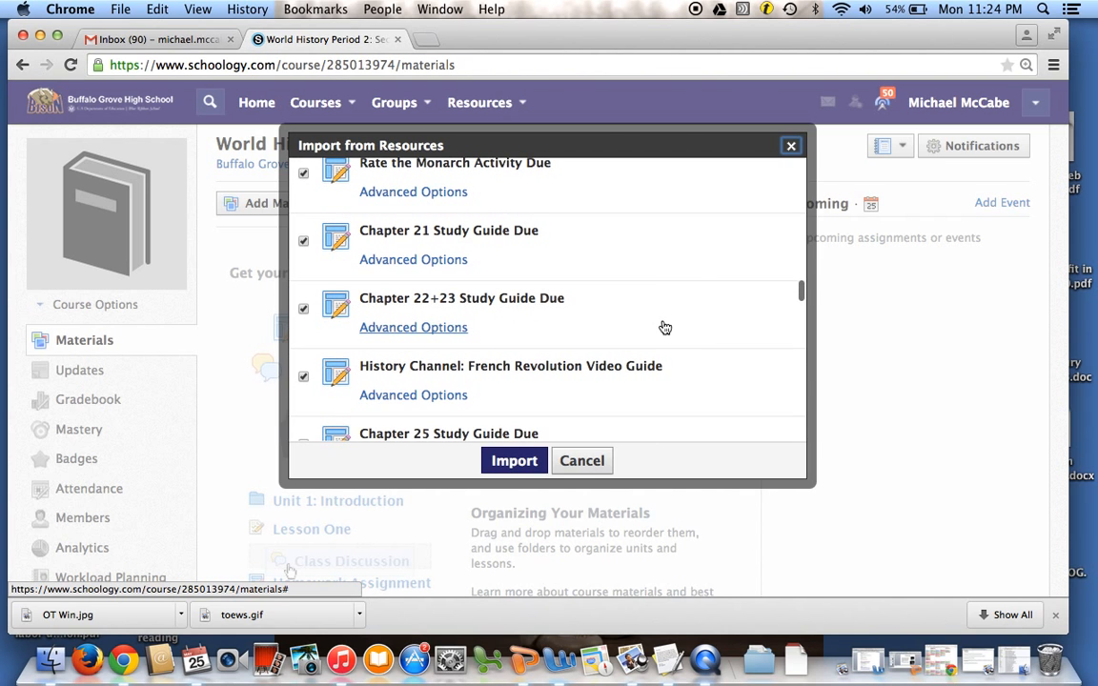
pyautogui.scroll(-5, 706, 365)
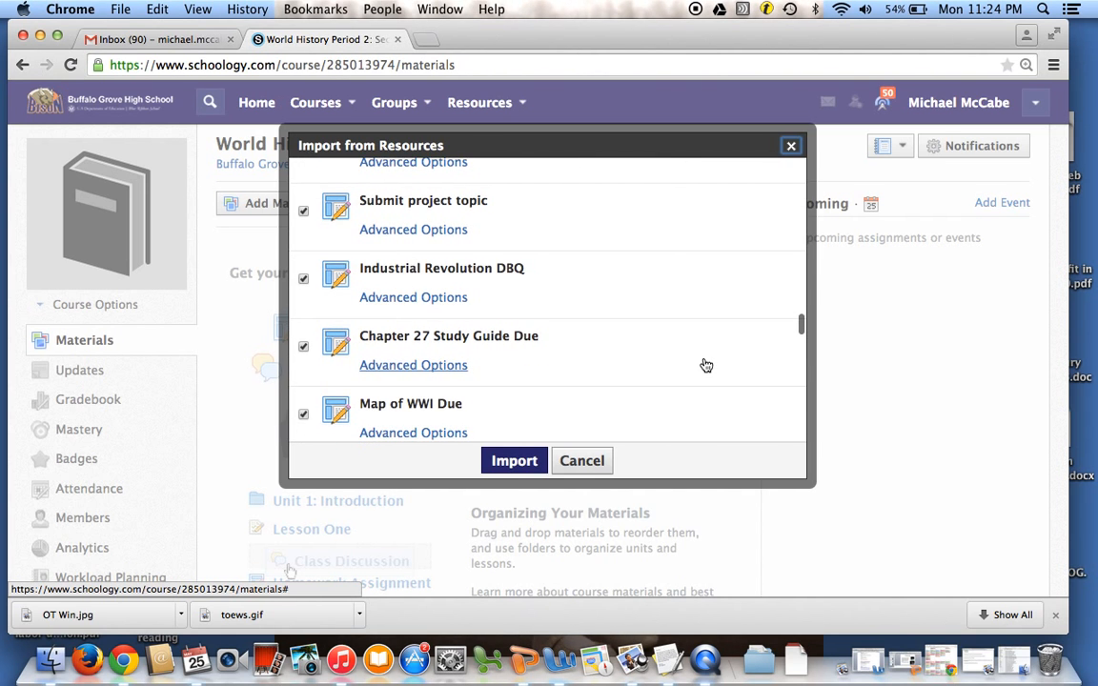
pyautogui.scroll(-8, 706, 365)
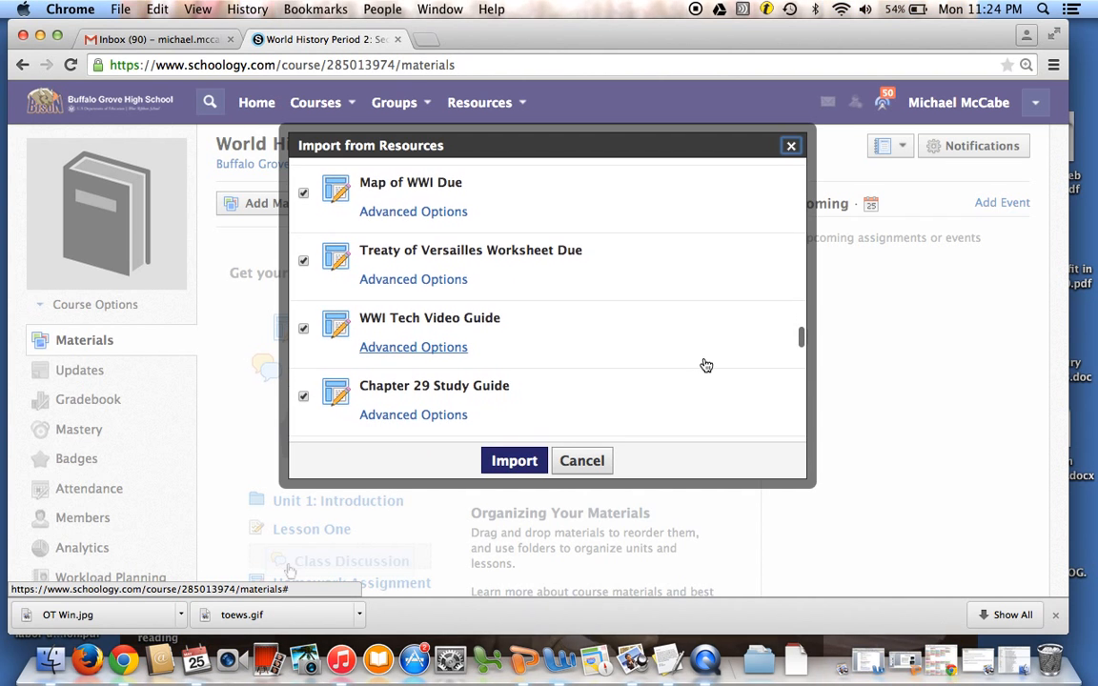
pyautogui.scroll(-8, 705, 365)
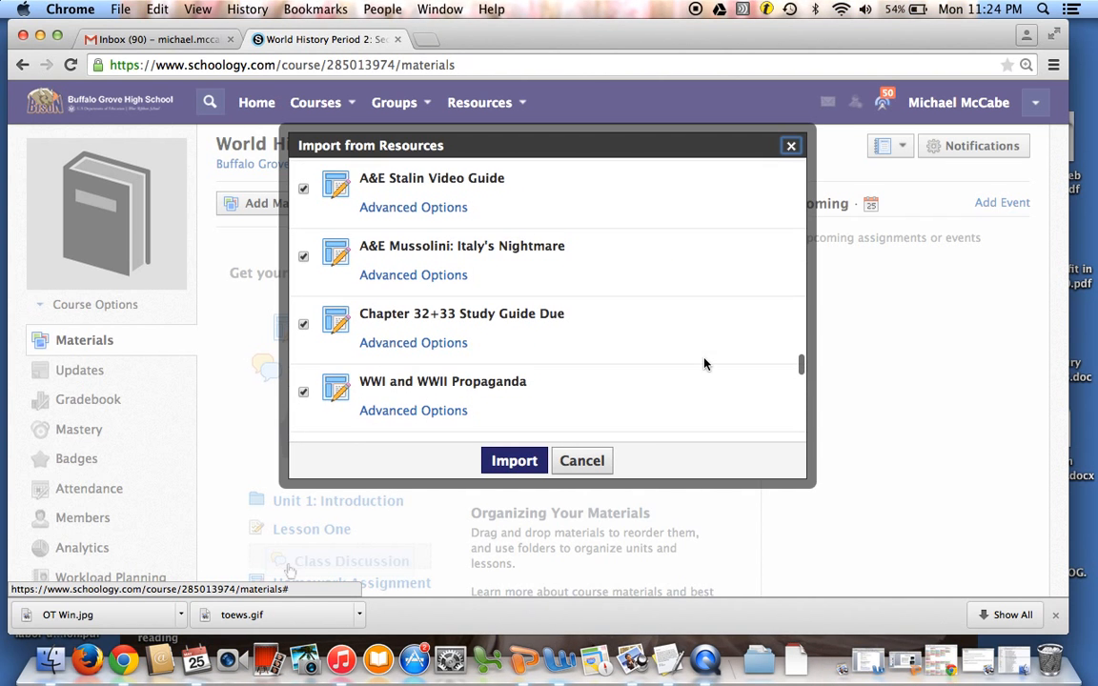
pyautogui.click(510, 461)
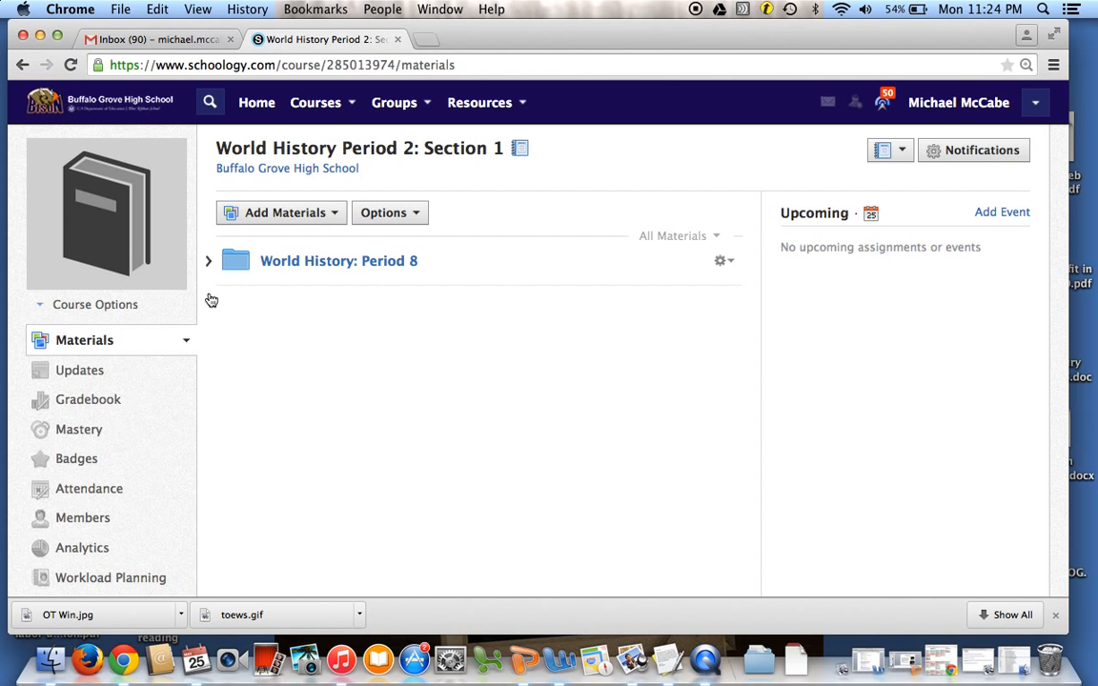
# - Expand the imported World History: Period 8 folder in the course materials and look over its contents
pyautogui.click(209, 262)
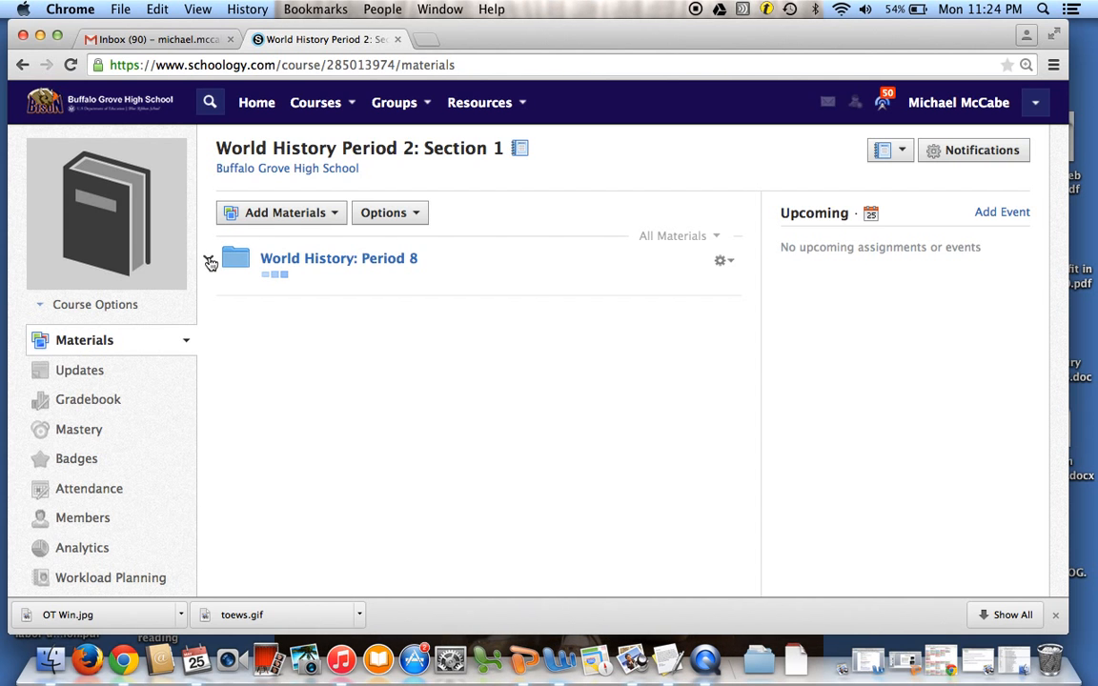
pyautogui.scroll(-2, 642, 471)
pyautogui.scroll(1, 640, 471)
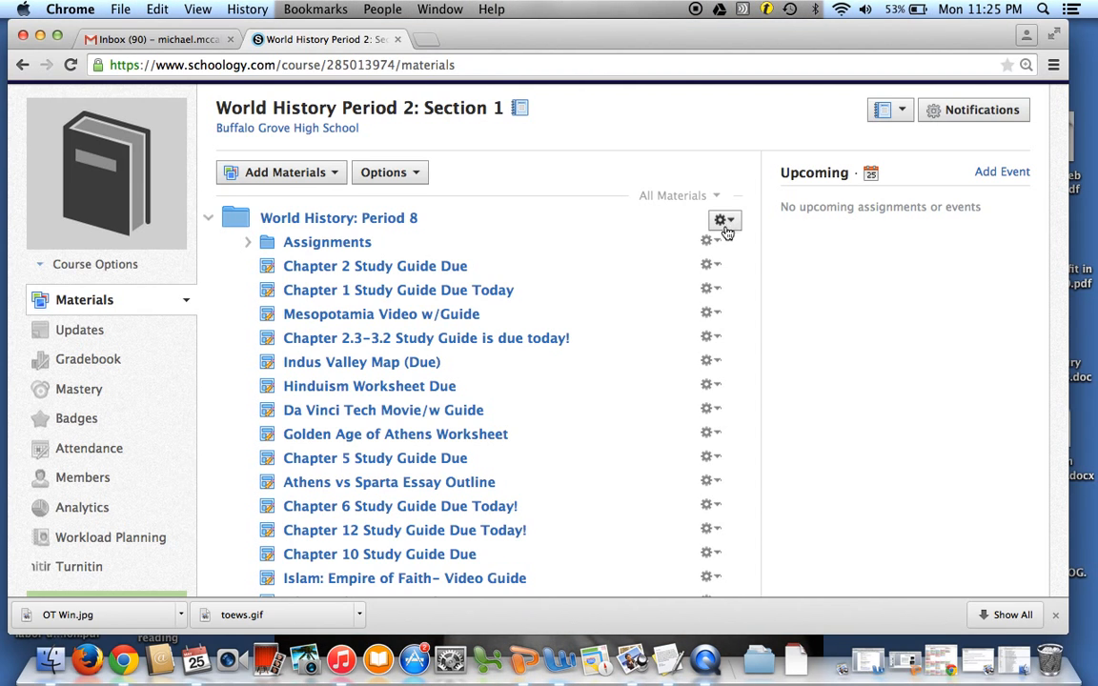
# - Examine the editable settings of the Chapter 2 Study Guide Due assignment, such as due date and category, and close them without saving
pyautogui.click(713, 267)
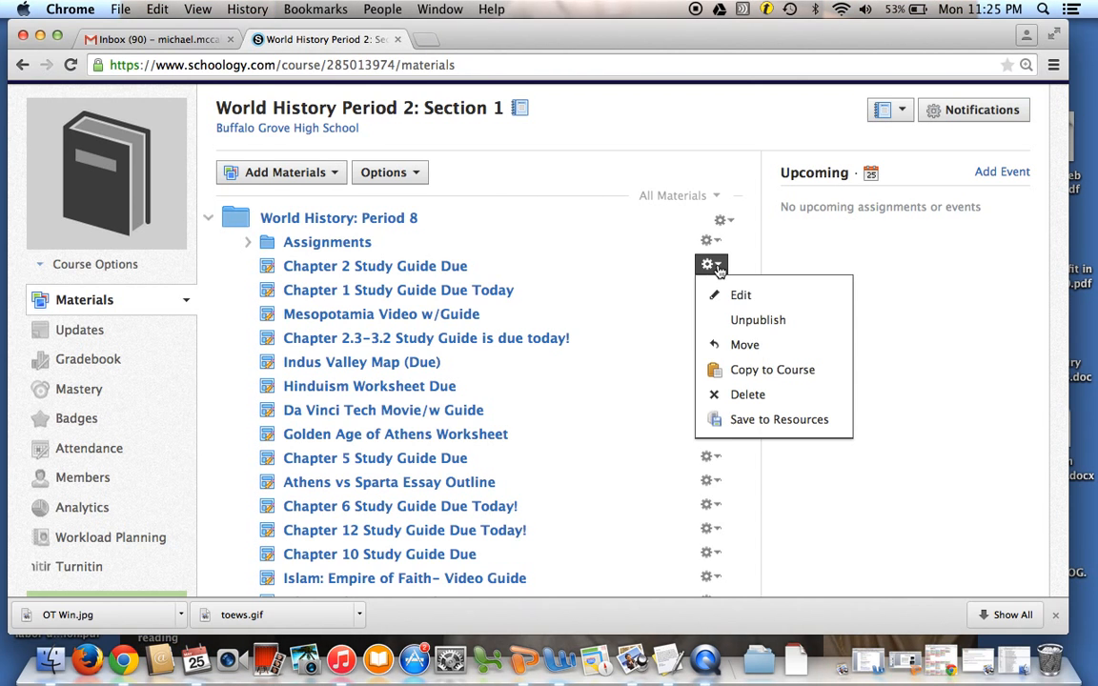
pyautogui.click(741, 297)
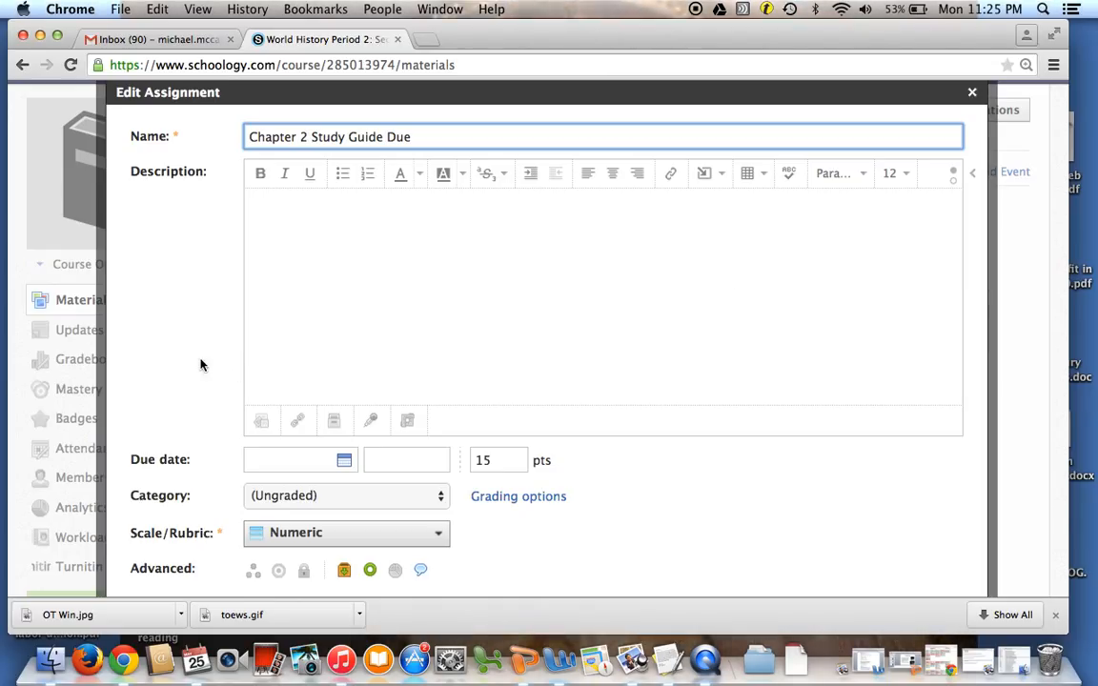
pyautogui.scroll(-3, 201, 363)
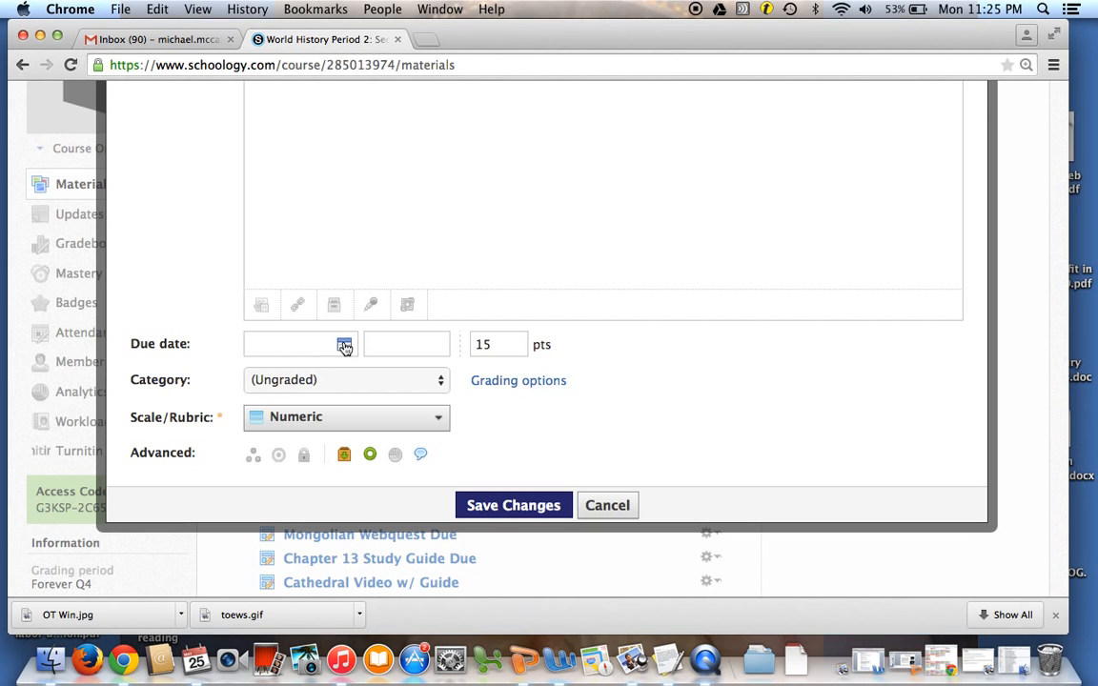
pyautogui.scroll(3, 219, 297)
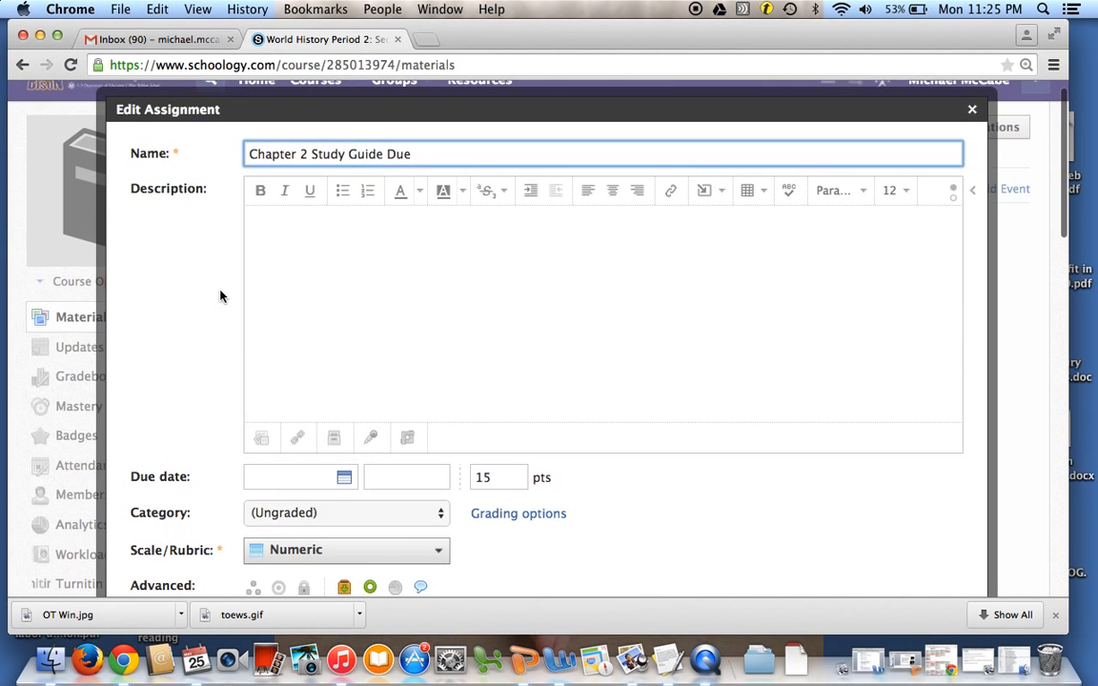
pyautogui.scroll(-2, 220, 380)
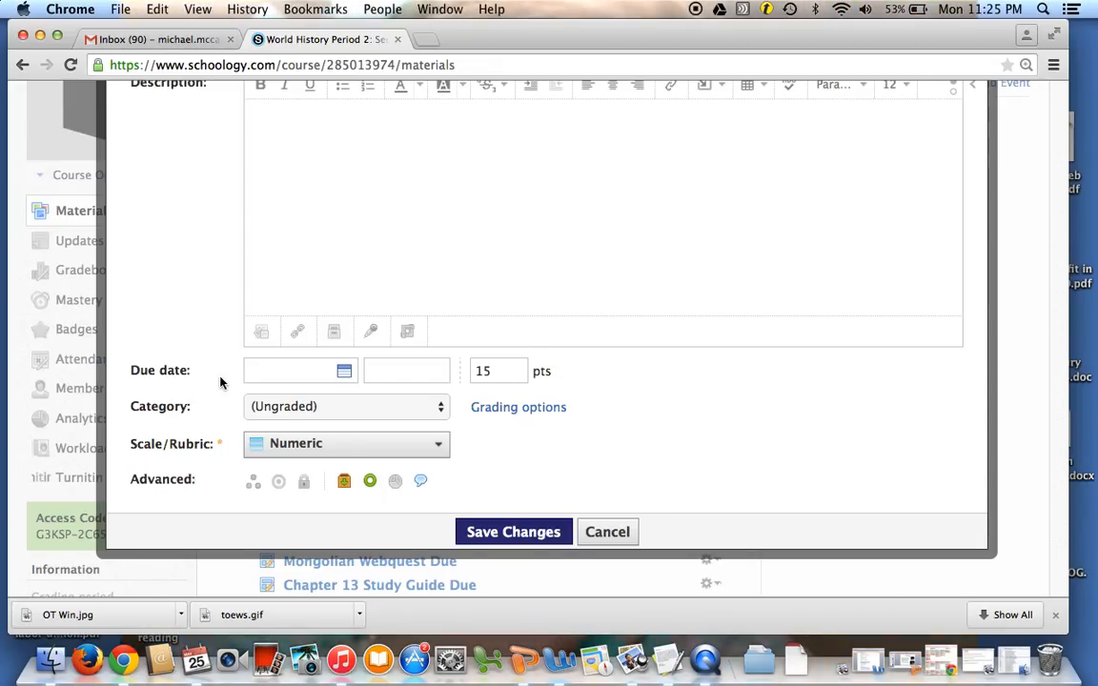
pyautogui.scroll(2, 220, 353)
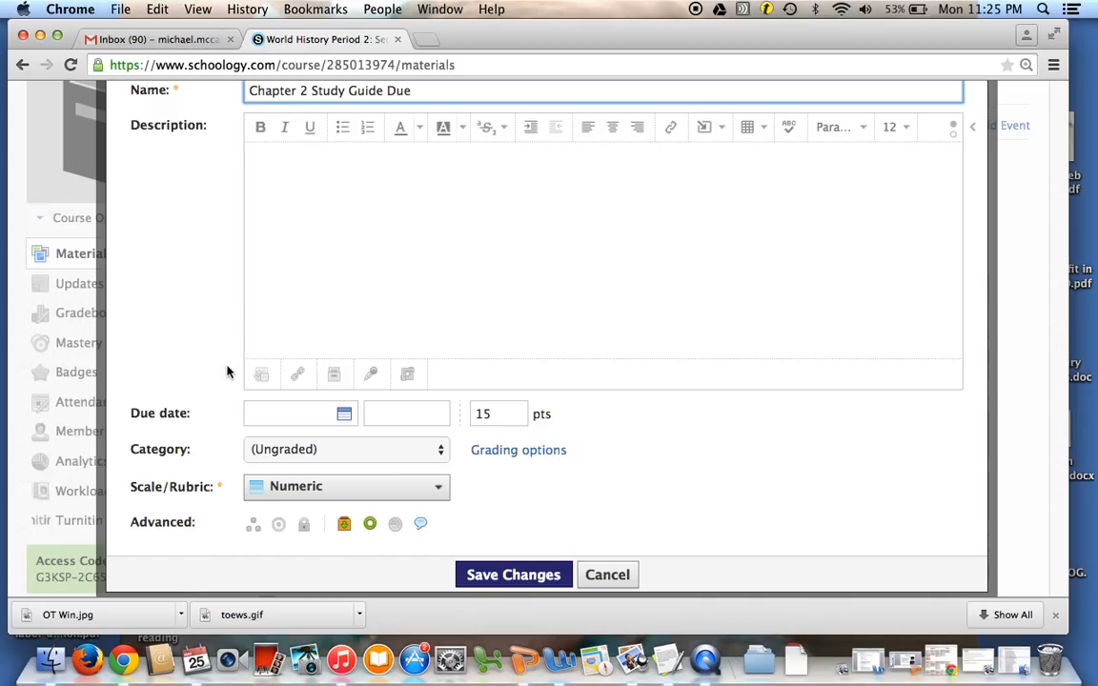
pyautogui.scroll(-1, 227, 371)
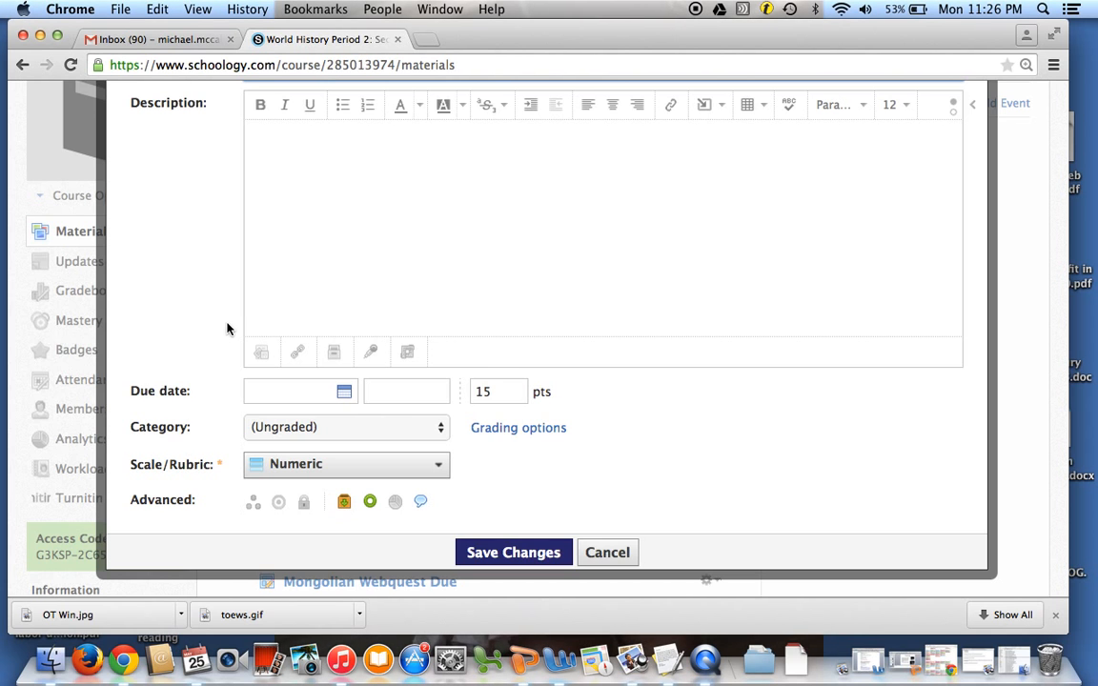
pyautogui.click(604, 553)
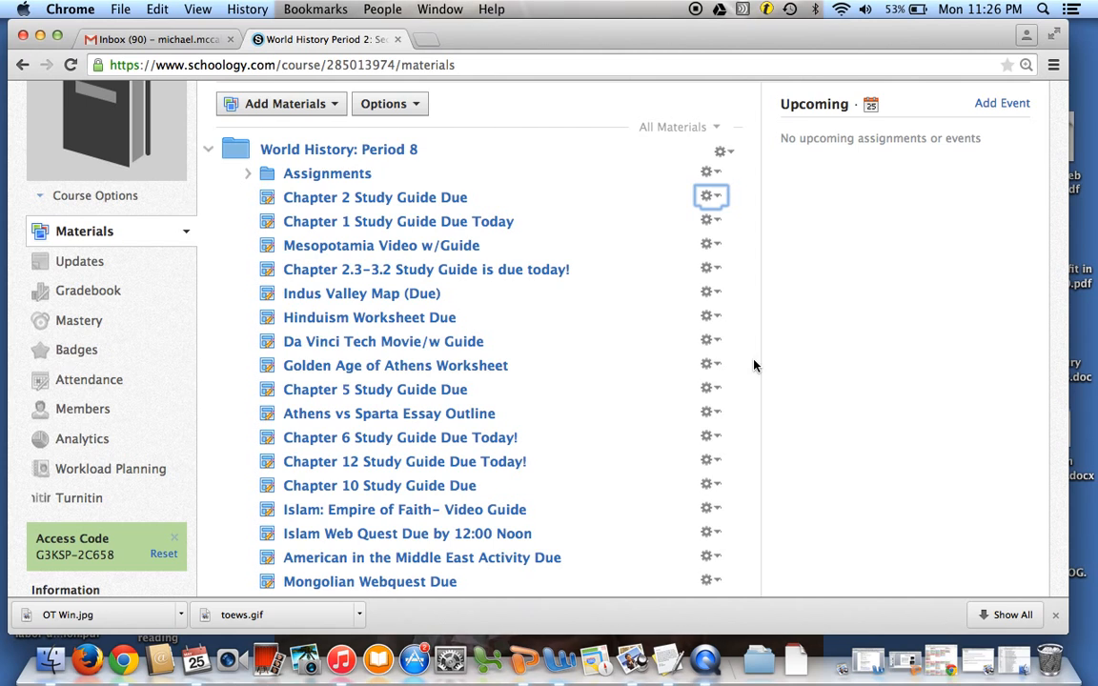